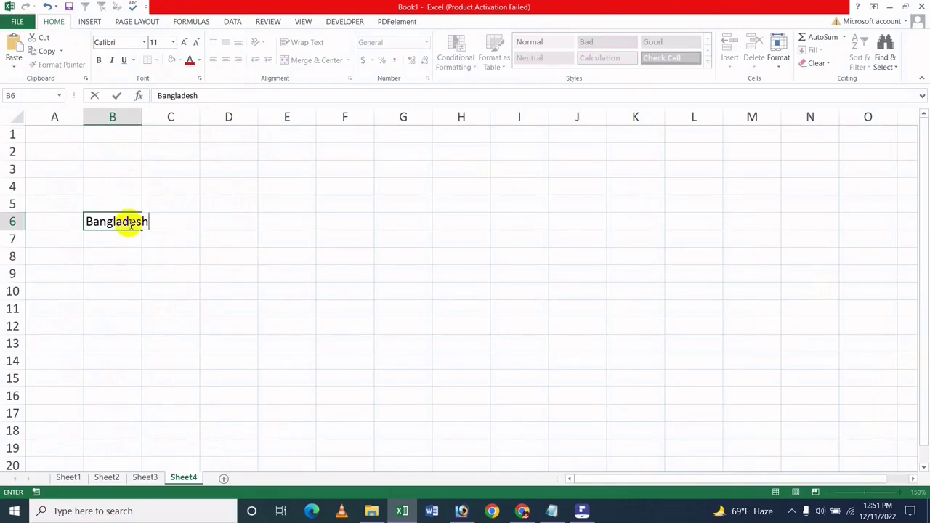
Overwrite cell B6 with Cat and fill B7 and B8 with Cat using the AutoComplete suggestion
{"action": "left_click", "coordinate": [190, 254]}
{"action": "left_click", "coordinate": [125, 223]}
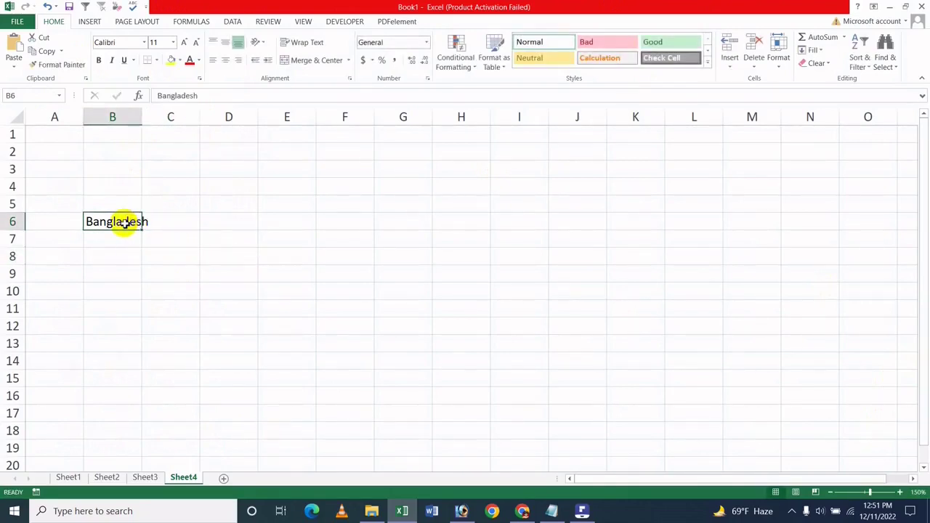
{"action": "type", "text": "Cat"}
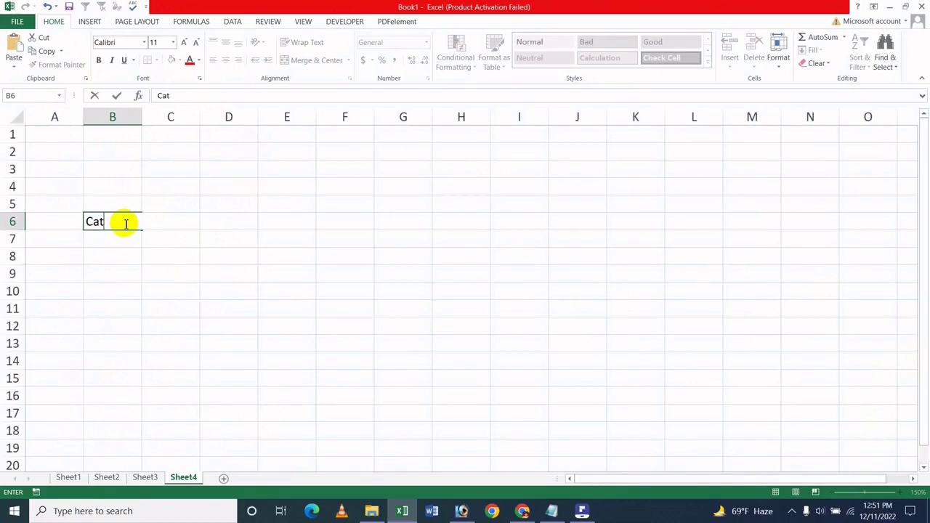
{"action": "left_click", "coordinate": [174, 235]}
{"action": "left_click", "coordinate": [113, 236]}
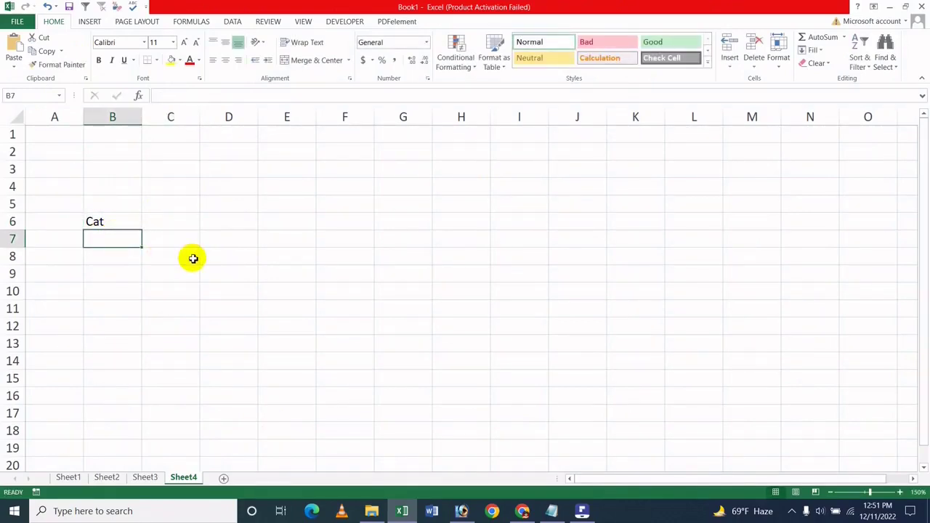
{"action": "type", "text": "Cat"}
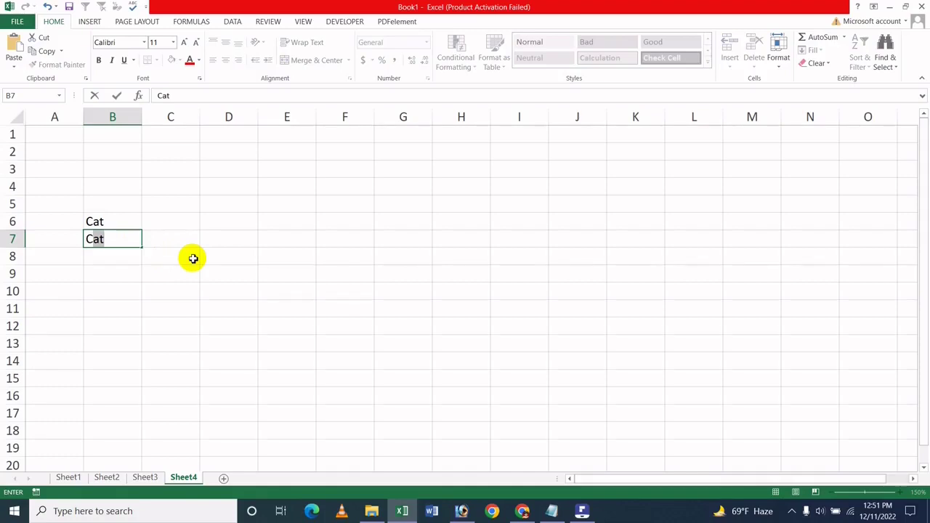
{"action": "left_click", "coordinate": [194, 258]}
{"action": "left_click", "coordinate": [121, 250]}
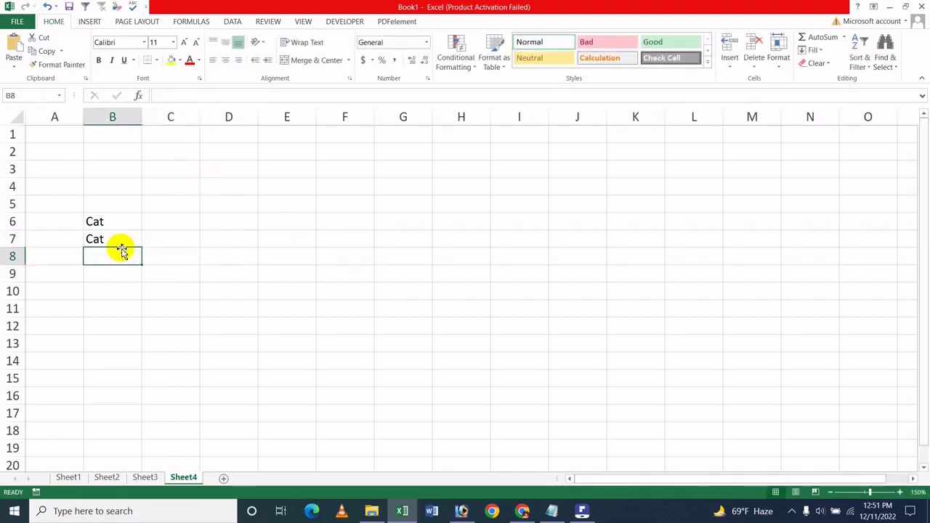
{"action": "type", "text": "C"}
{"action": "left_click", "coordinate": [322, 276]}
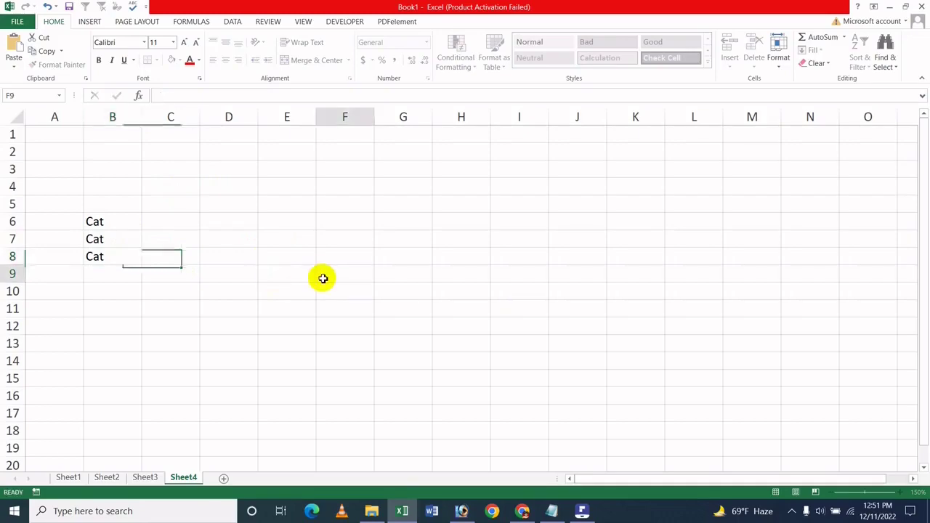
Disable AutoComplete for cell values and Automatically Flash Fill in the advanced editing options
{"action": "left_click", "coordinate": [17, 21]}
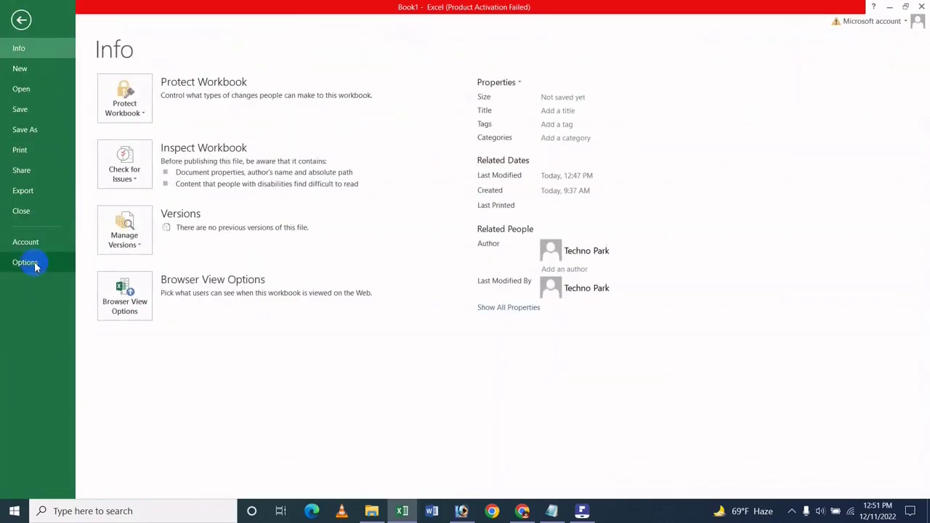
{"action": "left_click", "coordinate": [29, 263]}
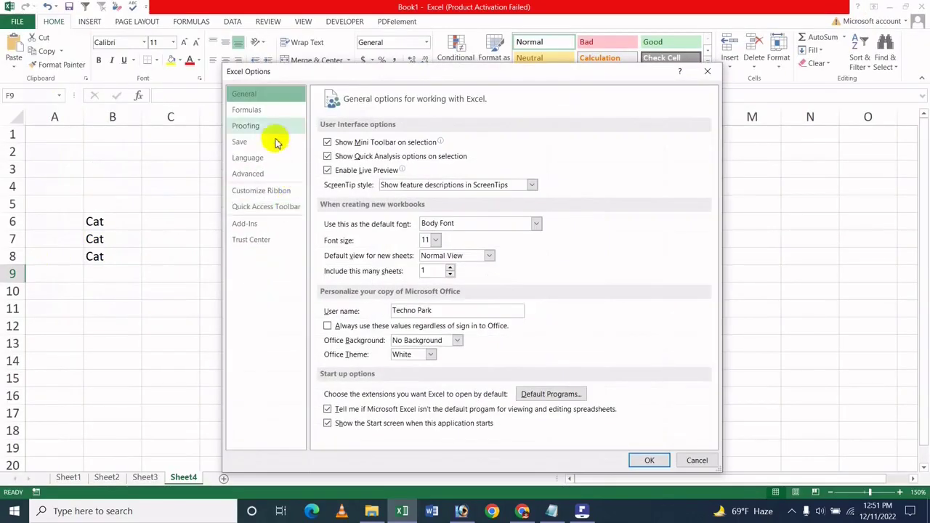
{"action": "left_click", "coordinate": [258, 176]}
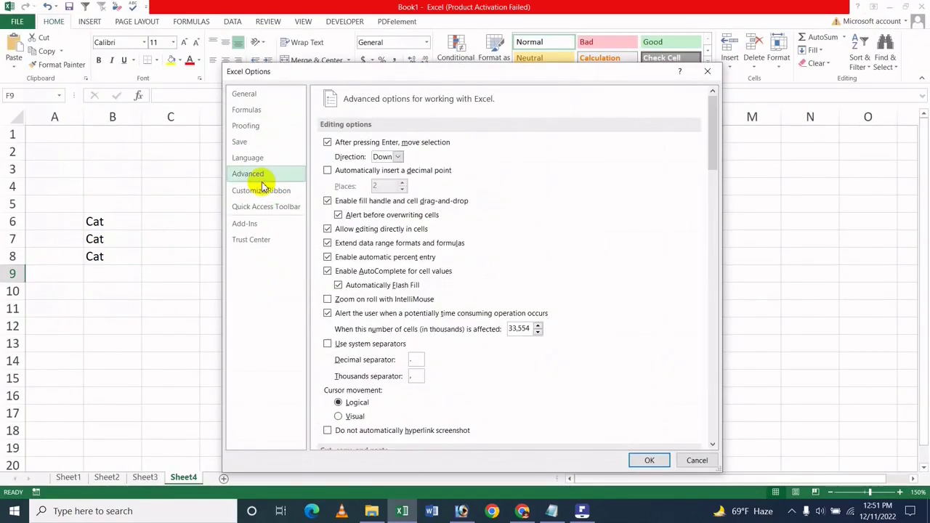
{"action": "left_click", "coordinate": [390, 274]}
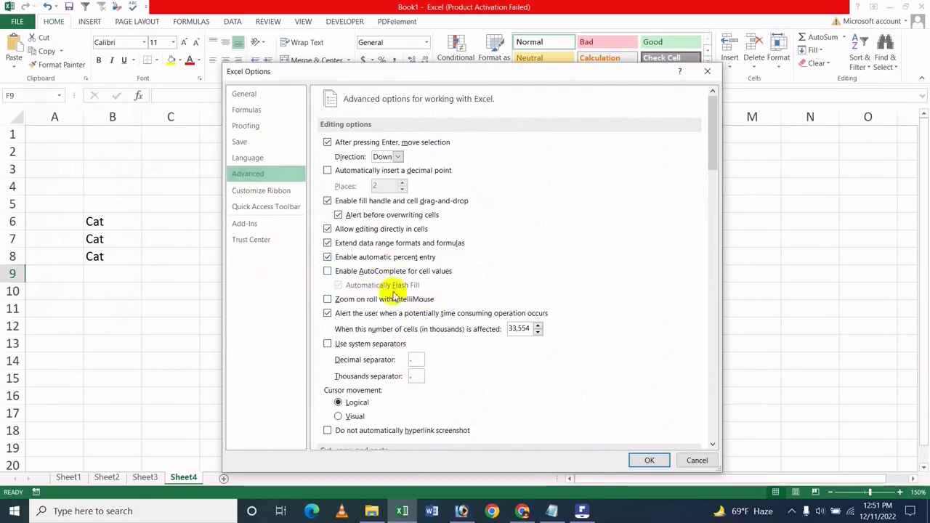
{"action": "left_click", "coordinate": [353, 272]}
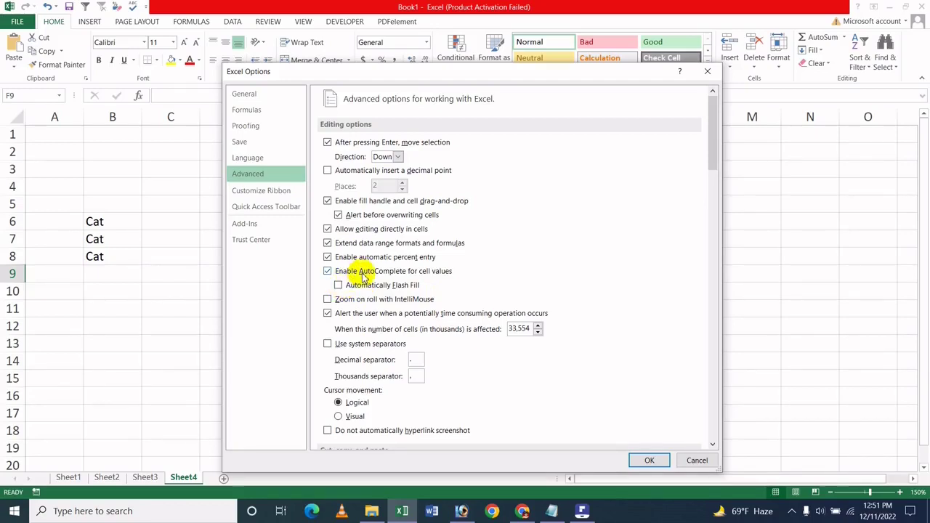
{"action": "left_click", "coordinate": [652, 459]}
Test entry with AutoComplete disabled by entering C in cells B9 and D10
{"action": "left_click", "coordinate": [97, 284]}
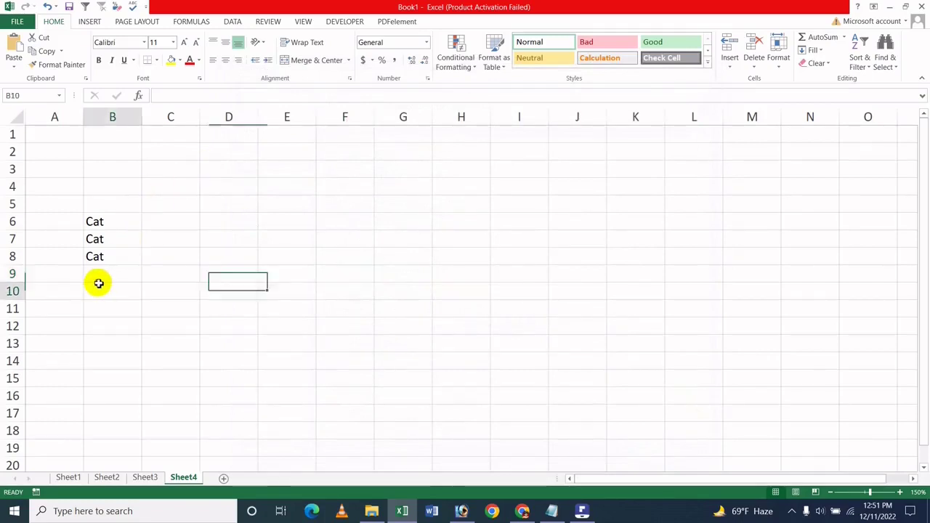
{"action": "left_click", "coordinate": [93, 271]}
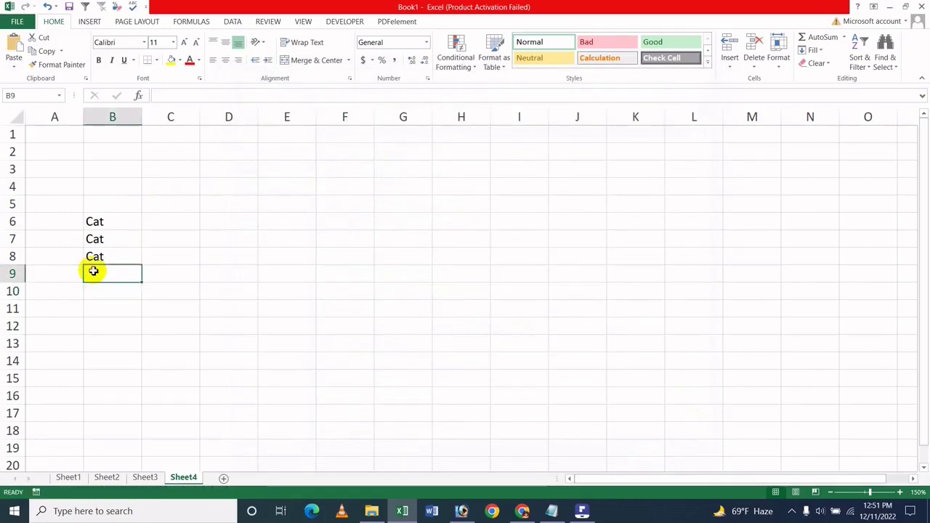
{"action": "type", "text": "C"}
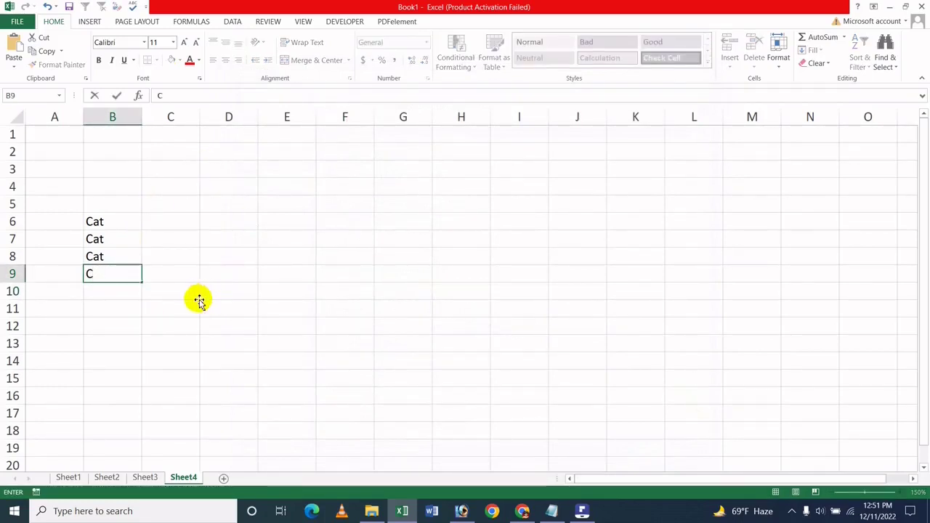
{"action": "left_click", "coordinate": [200, 296]}
{"action": "type", "text": "C"}
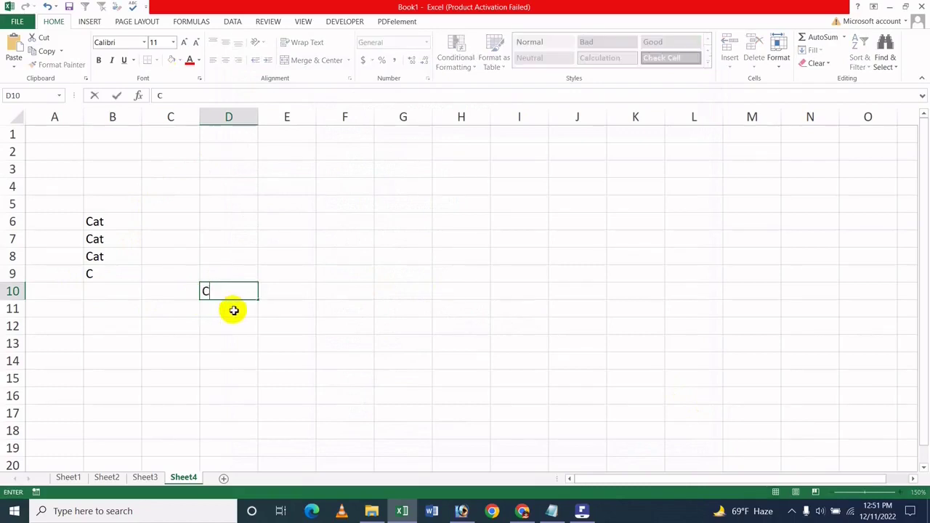
{"action": "left_click", "coordinate": [271, 256]}
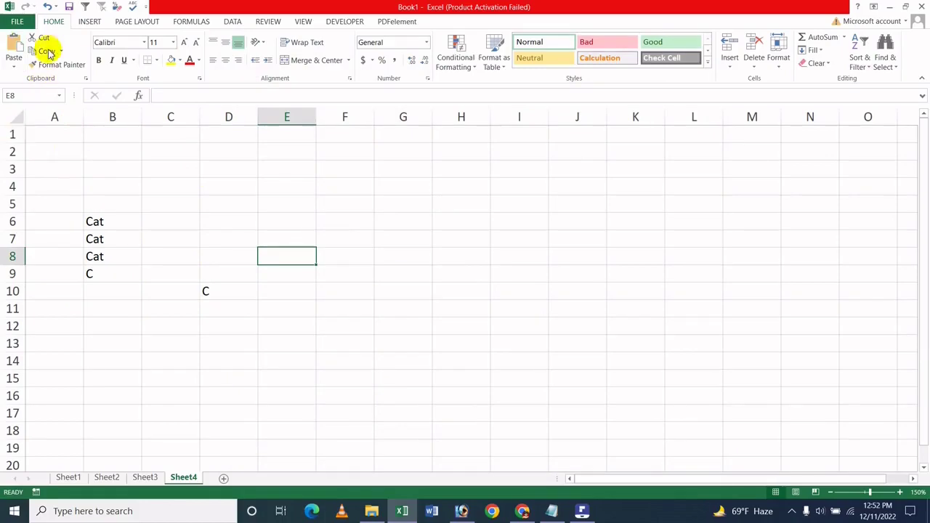
Enable AutoComplete for cell values in the advanced editing options, leaving Automatically Flash Fill unchecked
{"action": "left_click", "coordinate": [18, 22]}
{"action": "left_click", "coordinate": [41, 263]}
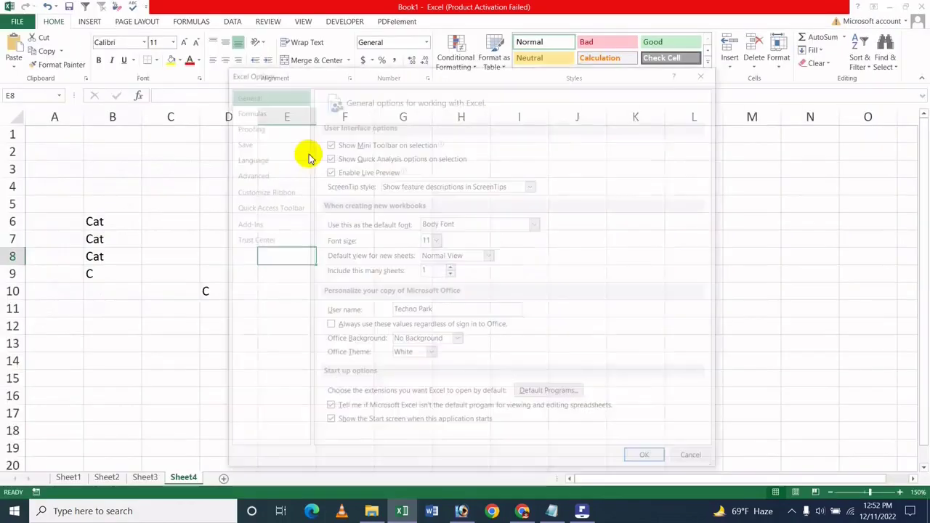
{"action": "left_click", "coordinate": [266, 173]}
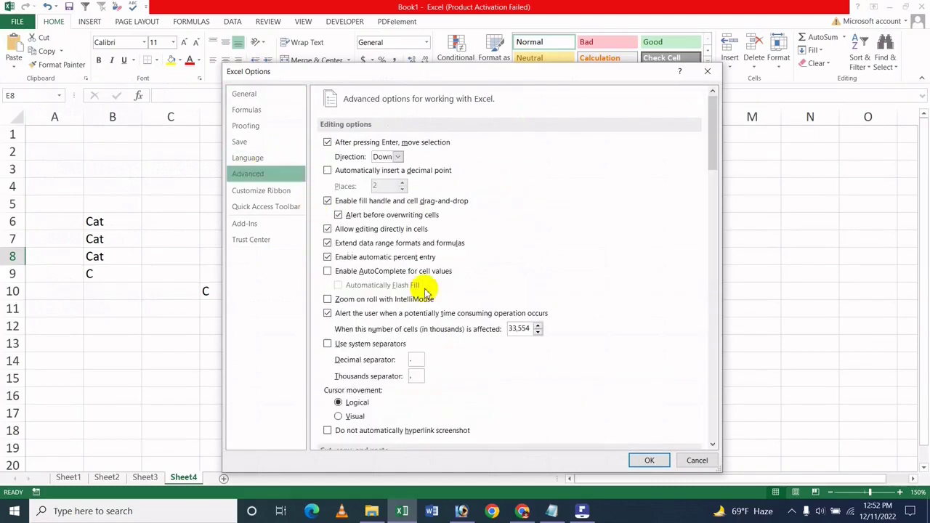
{"action": "left_click", "coordinate": [371, 274]}
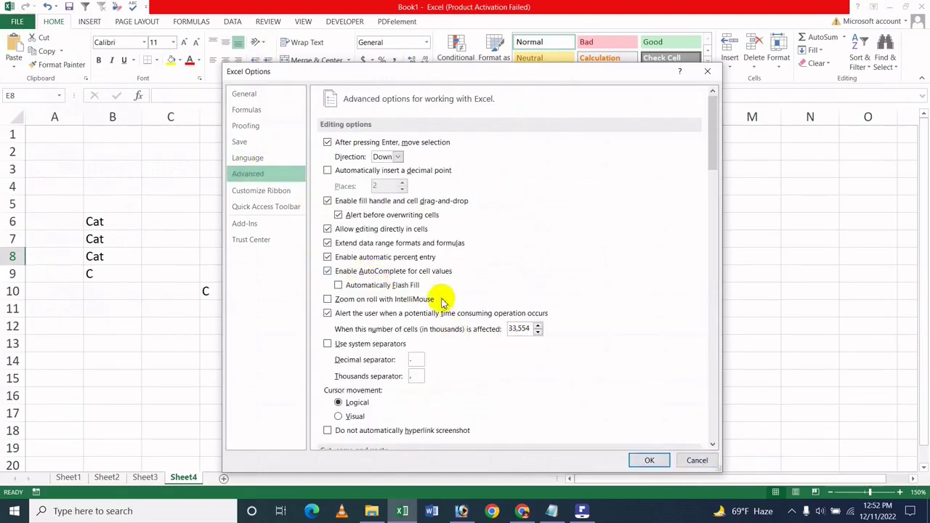
{"action": "left_click", "coordinate": [649, 460]}
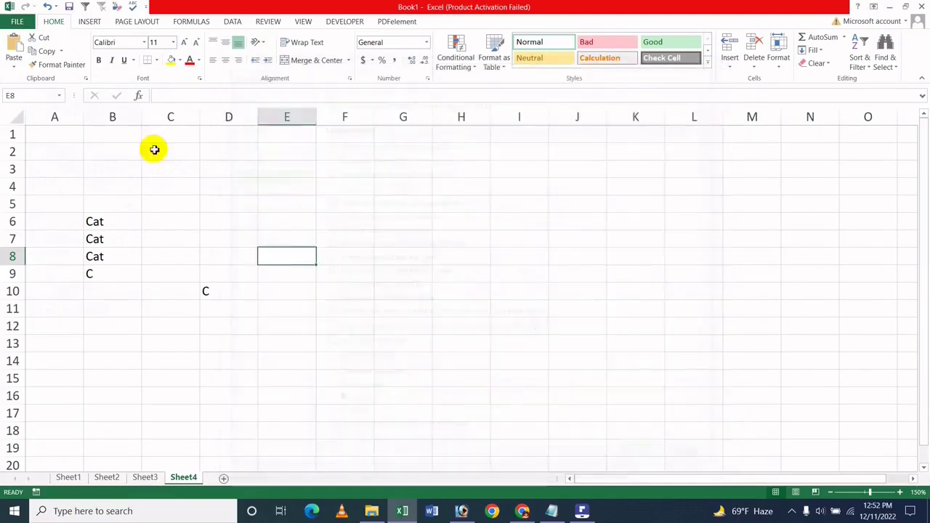
Enter C in cell B10 to test AutoComplete below the existing entries
{"action": "left_click", "coordinate": [96, 275]}
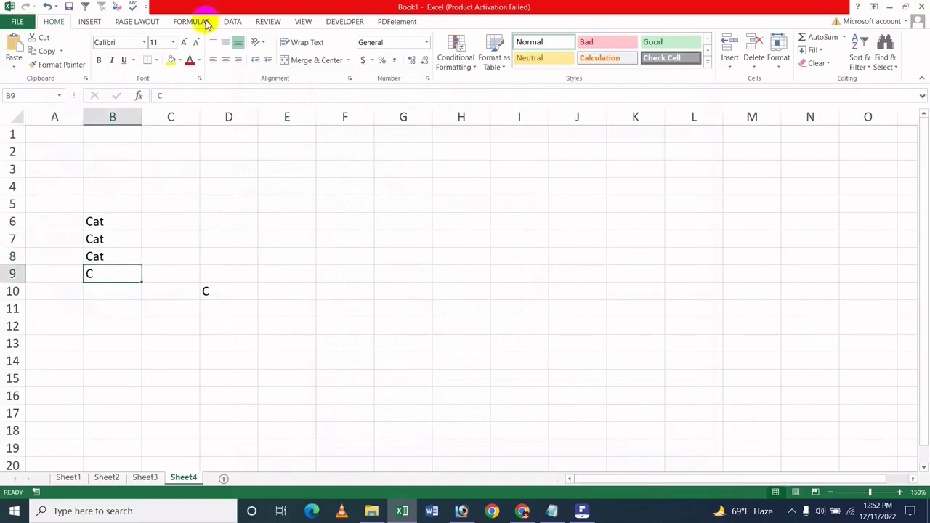
{"action": "left_click", "coordinate": [106, 289]}
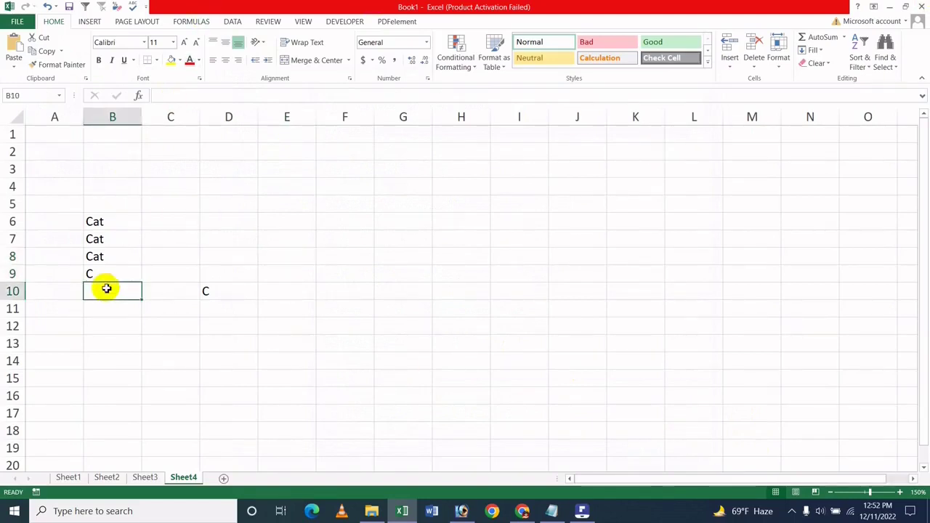
{"action": "type", "text": "C"}
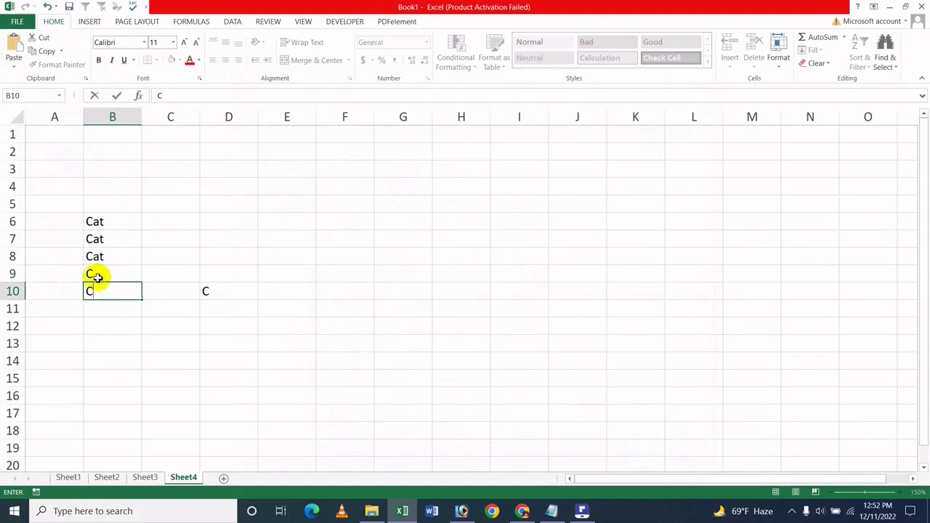
Clear the contents of range B9:D11 and enter Cat in cell B9
{"action": "left_click_drag", "start_coordinate": [91, 274], "coordinate": [196, 303]}
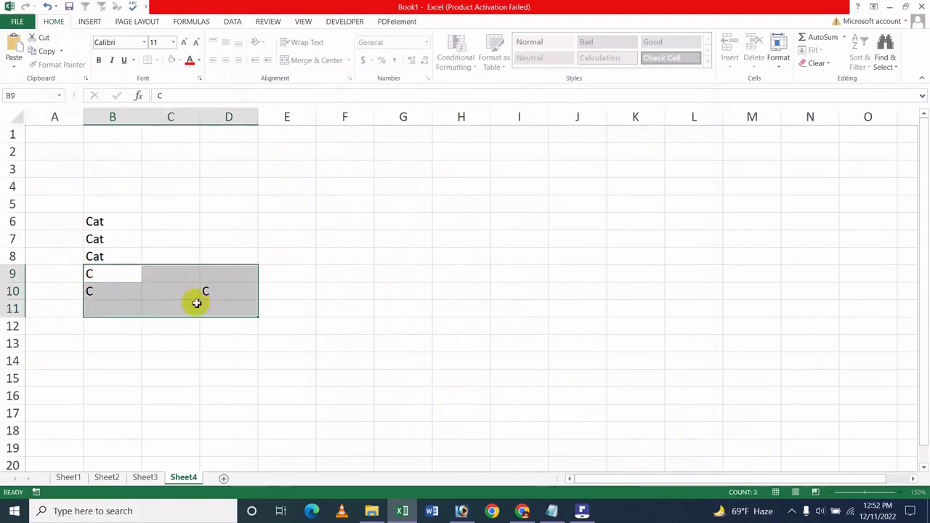
{"action": "key", "text": "Delete"}
{"action": "left_click", "coordinate": [104, 272]}
{"action": "type", "text": "Cat"}
{"action": "key", "text": "Return"}
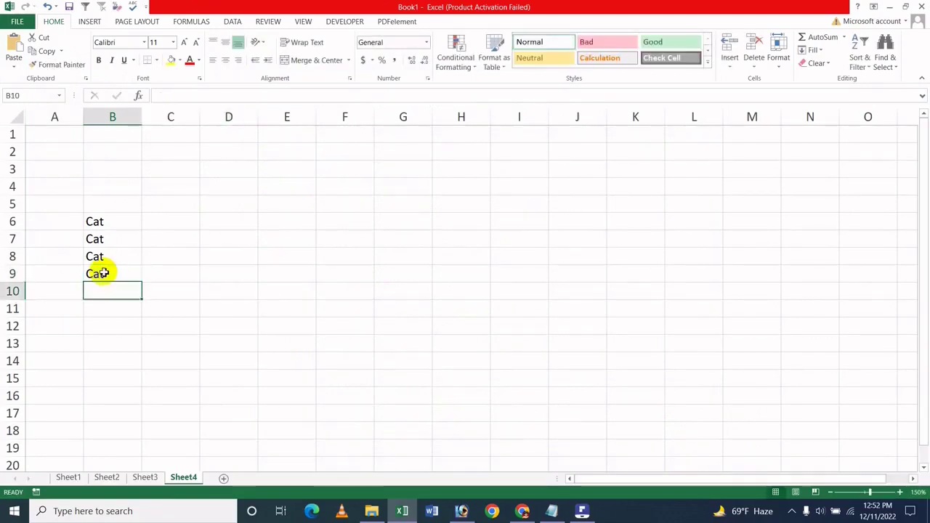
Try AutoComplete in cell D9 with the letter C, discard that entry, and enter Cat in B10
{"action": "left_click", "coordinate": [226, 282]}
{"action": "type", "text": "C"}
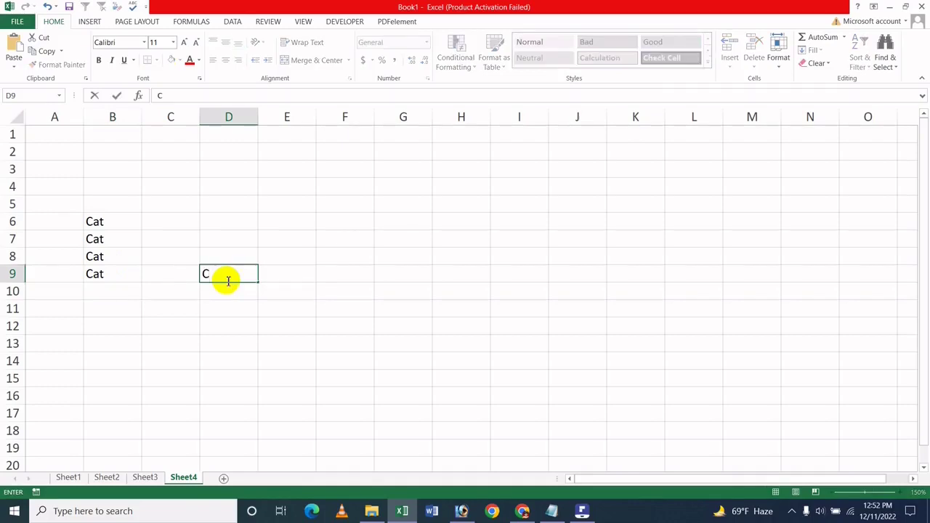
{"action": "left_click", "coordinate": [118, 289]}
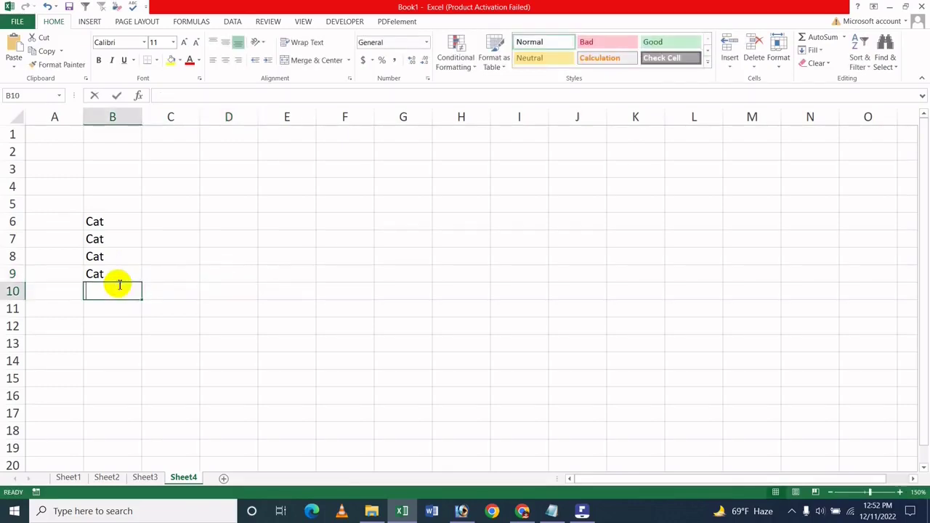
{"action": "type", "text": "Cat"}
{"action": "left_click", "coordinate": [261, 223]}
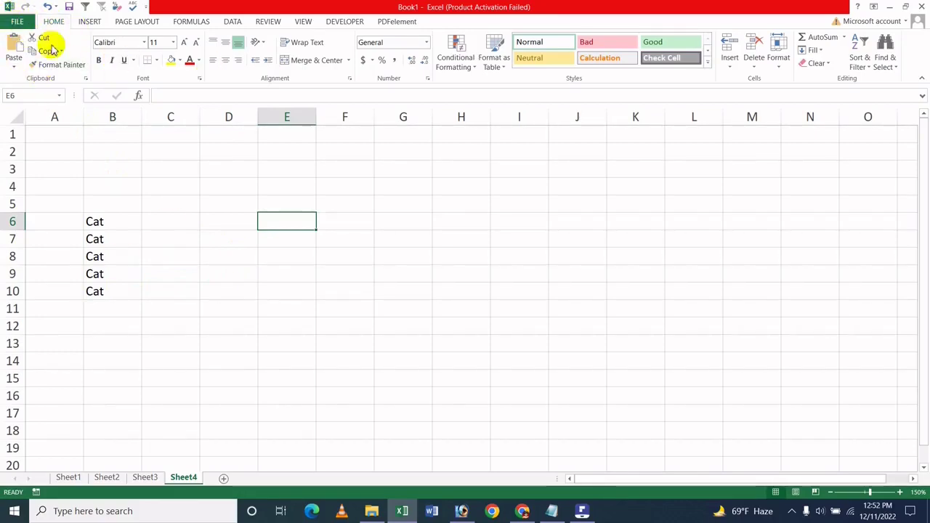
Enter the numbers 10, 20 and 30 in cells E5, E6 and E7
{"action": "left_click", "coordinate": [237, 234]}
{"action": "left_click", "coordinate": [267, 207]}
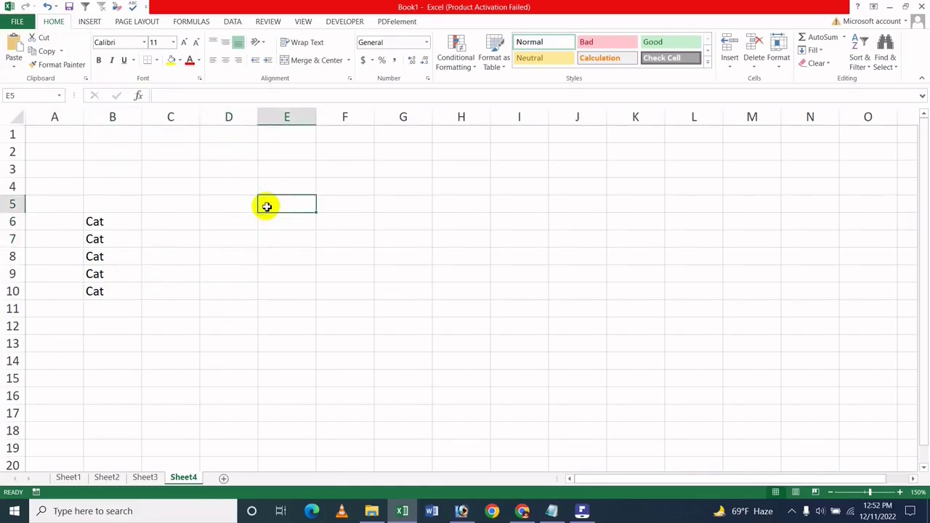
{"action": "type", "text": "10"}
{"action": "key", "text": "Return"}
{"action": "type", "text": "2"}
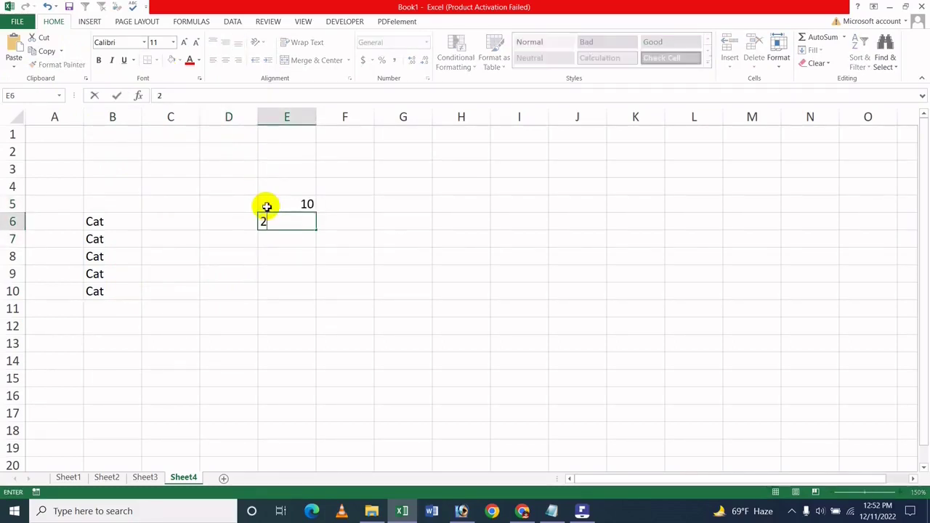
{"action": "type", "text": "0"}
{"action": "key", "text": "Return"}
{"action": "type", "text": "30"}
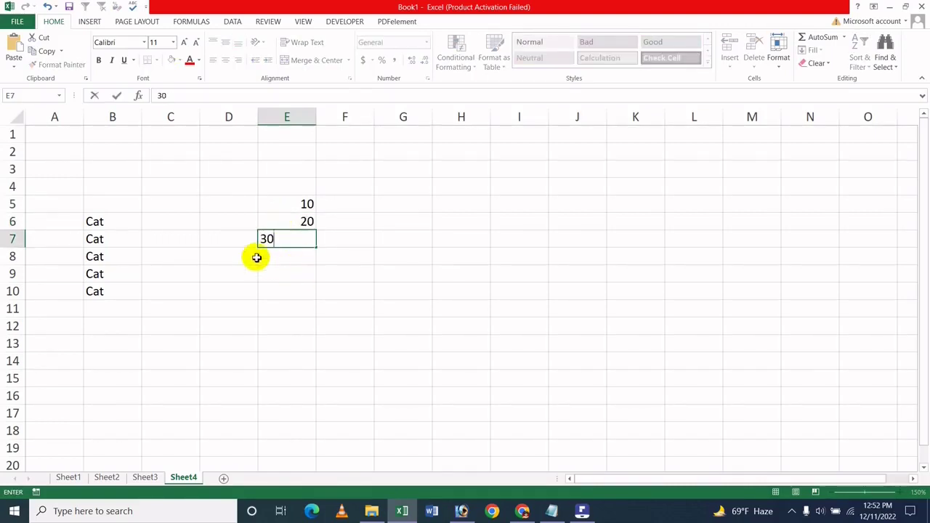
{"action": "left_click", "coordinate": [236, 234]}
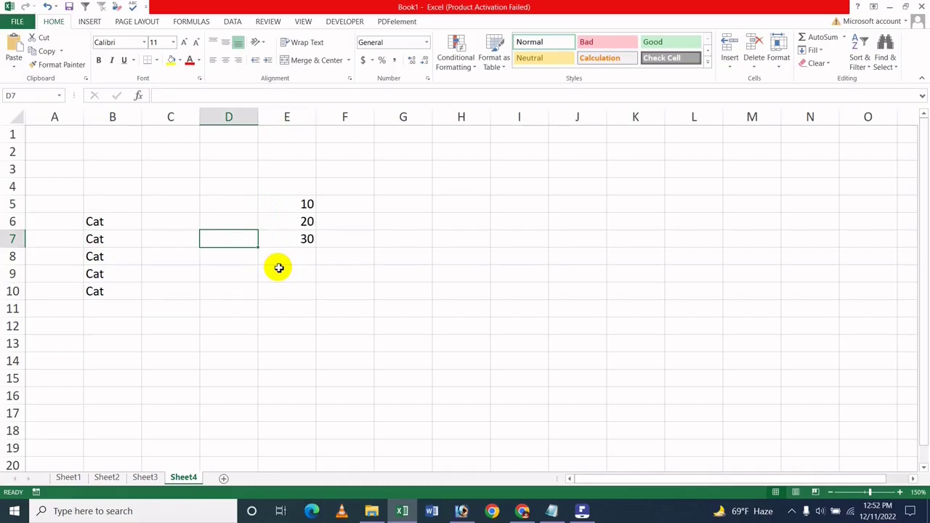
Start the formula =Sum in cell D5 to view the function suggestions, shorten it to =Su, and discard the entry
{"action": "key", "text": "Up"}
{"action": "key", "text": "Up"}
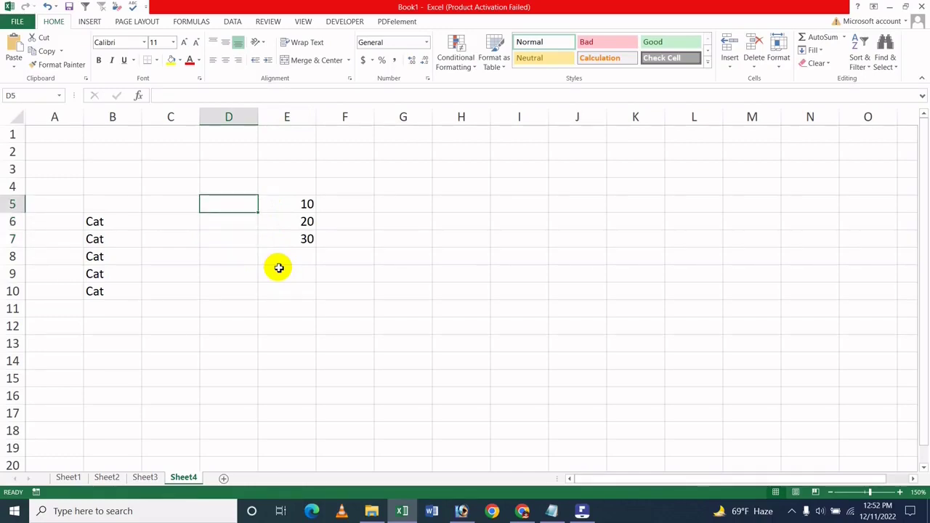
{"action": "type", "text": "="}
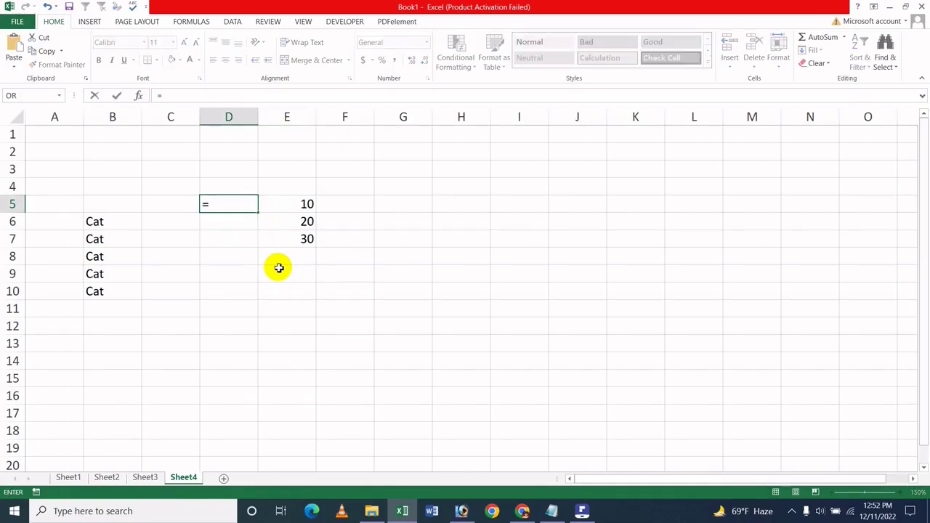
{"action": "type", "text": "Sum"}
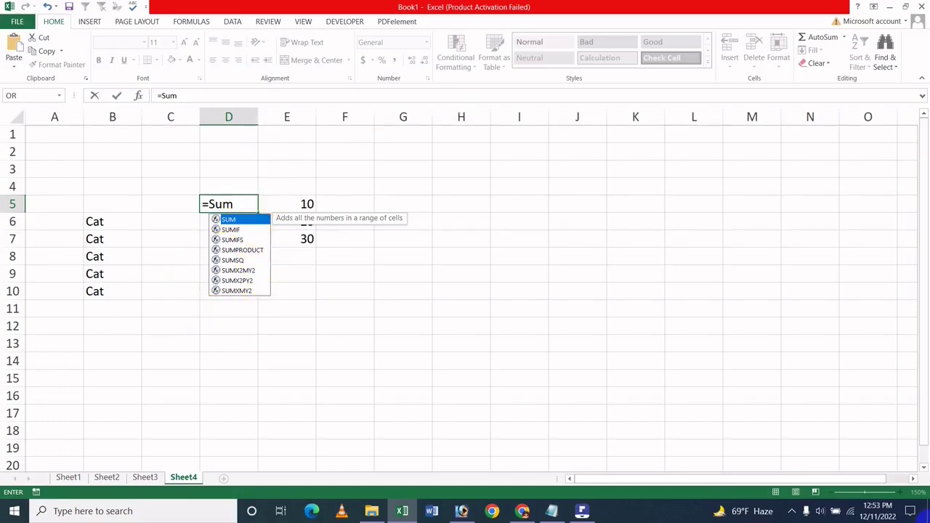
{"action": "key", "text": "BackSpace"}
{"action": "key", "text": "BackSpace"}
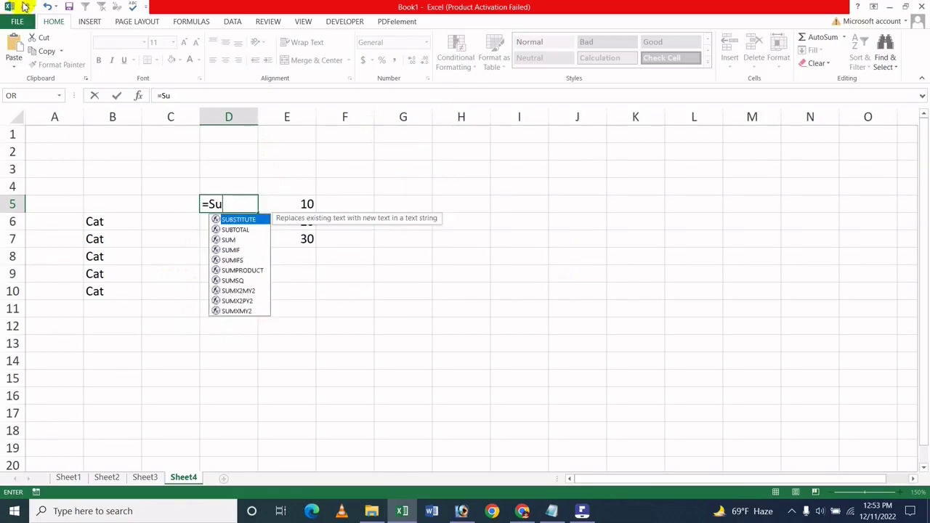
{"action": "key", "text": "Escape"}
{"action": "left_click", "coordinate": [324, 240]}
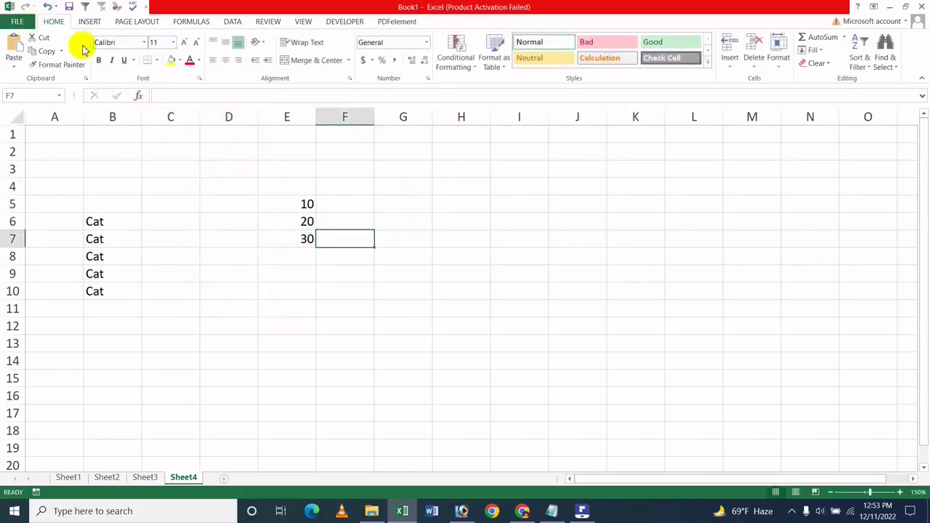
Turn off Formula AutoComplete in Excel's formula options and apply the change
{"action": "left_click", "coordinate": [16, 22]}
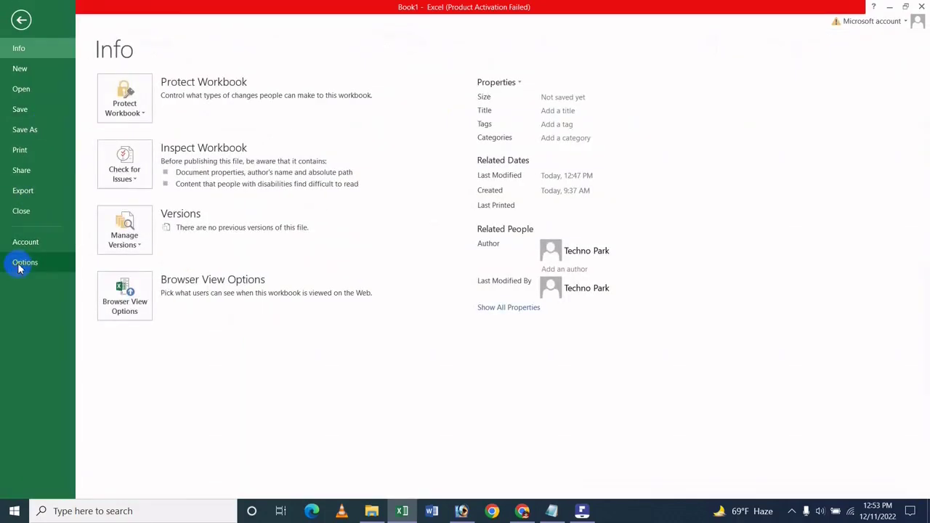
{"action": "left_click", "coordinate": [21, 262]}
{"action": "left_click", "coordinate": [247, 174]}
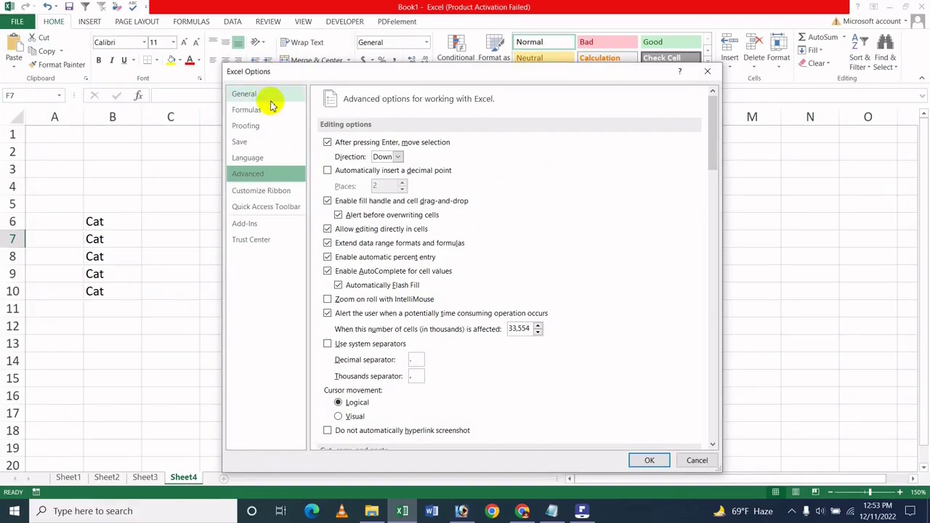
{"action": "left_click", "coordinate": [245, 115]}
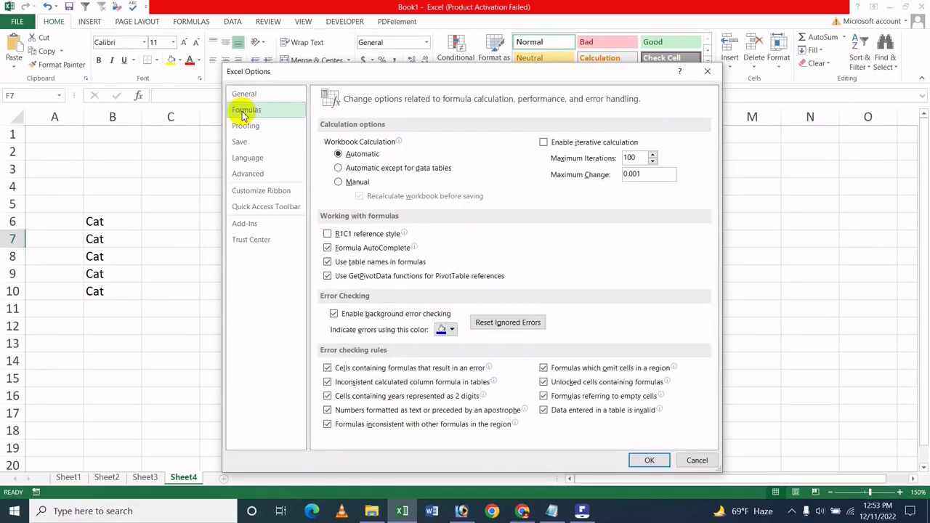
{"action": "left_click", "coordinate": [327, 247]}
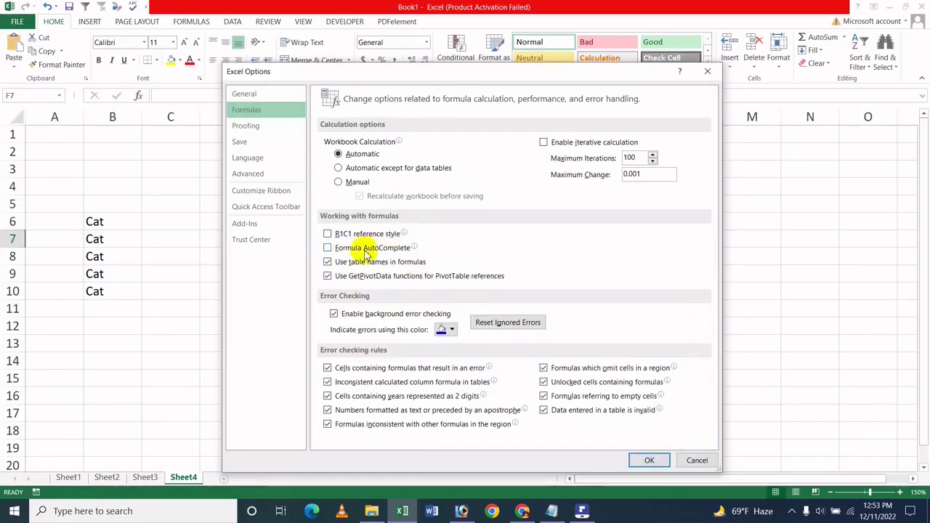
{"action": "left_click", "coordinate": [649, 460]}
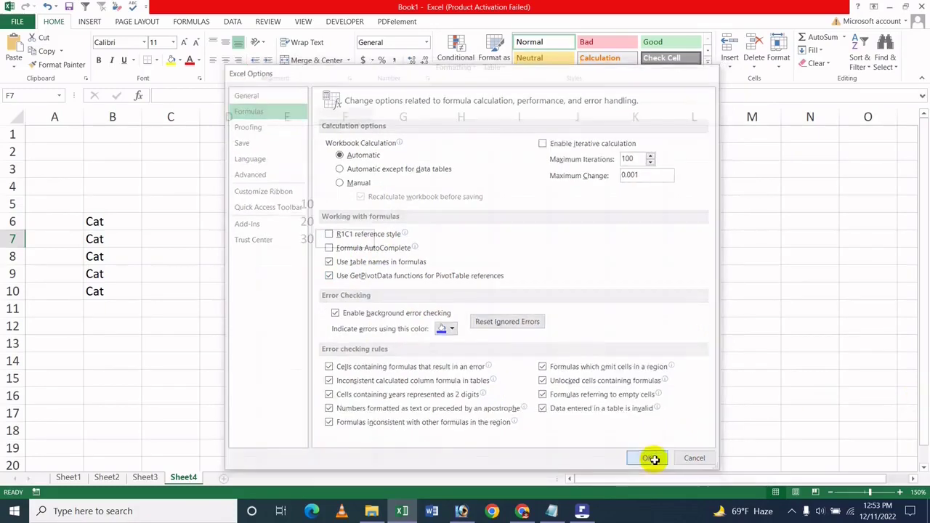
Test =Sum in cell D5 with Formula AutoComplete turned off, retyping part of the function name, and remove the entry
{"action": "left_click", "coordinate": [244, 204]}
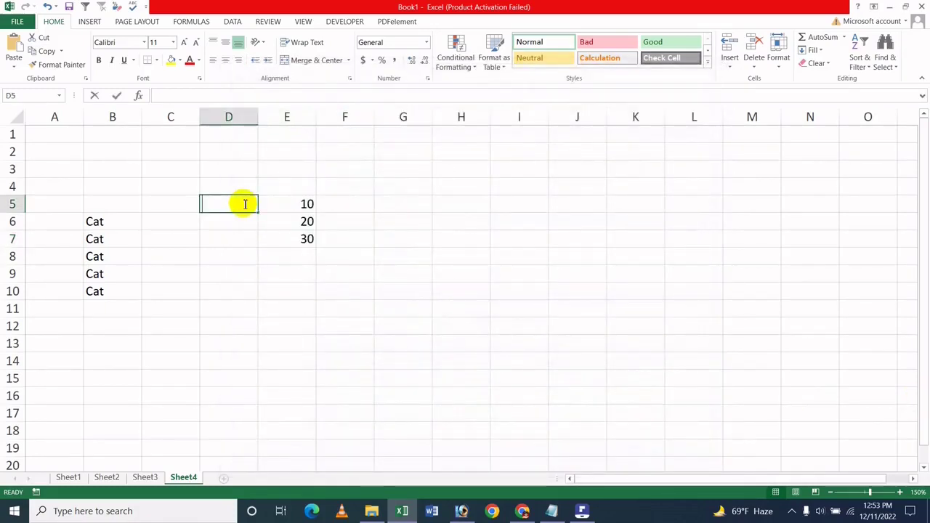
{"action": "type", "text": "=SUm"}
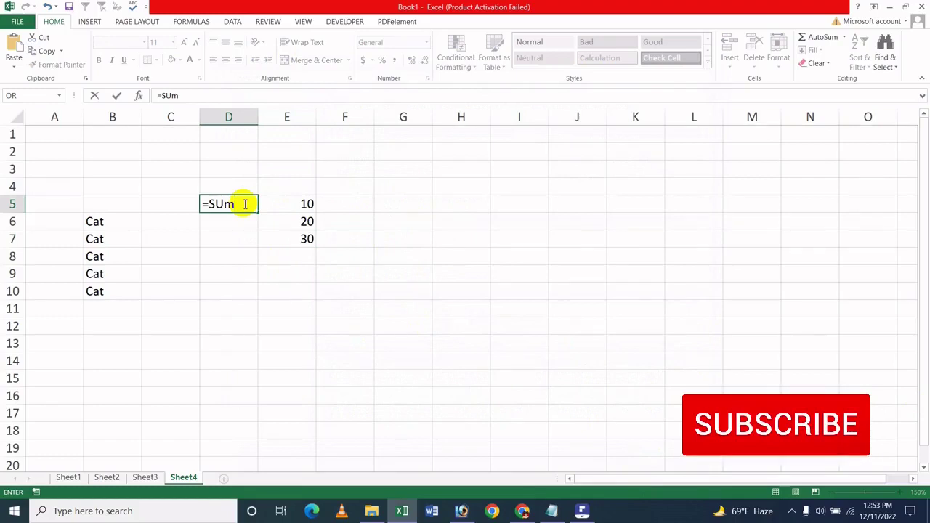
{"action": "key", "text": "BackSpace"}
{"action": "key", "text": "BackSpace"}
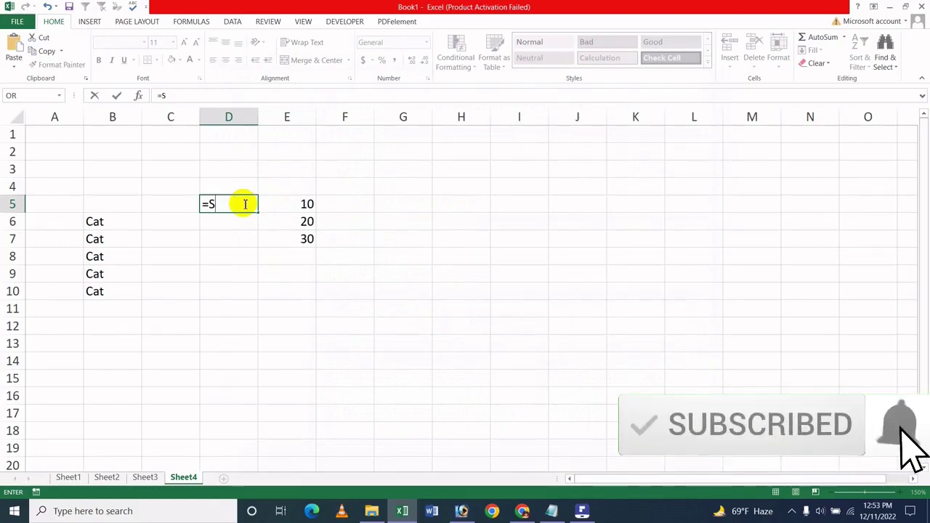
{"action": "type", "text": "um"}
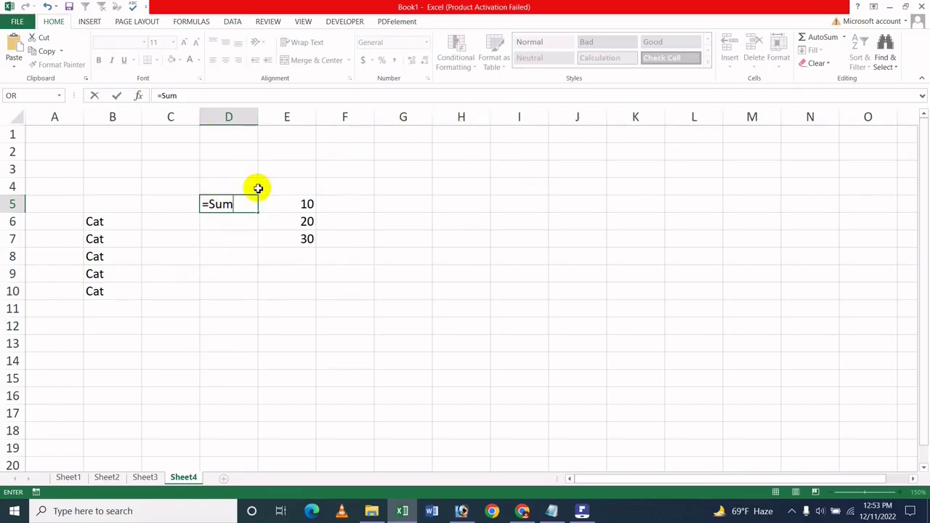
{"action": "key", "text": "BackSpace"}
{"action": "key", "text": "BackSpace"}
{"action": "key", "text": "BackSpace"}
{"action": "key", "text": "BackSpace"}
{"action": "left_click", "coordinate": [183, 214]}
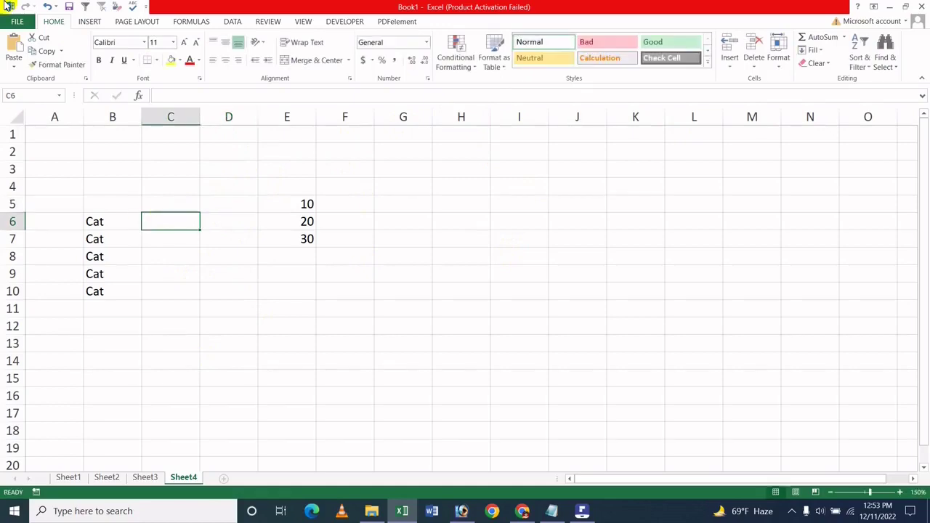
Turn Formula AutoComplete back on in Excel's formula options and apply the change
{"action": "left_click", "coordinate": [16, 21]}
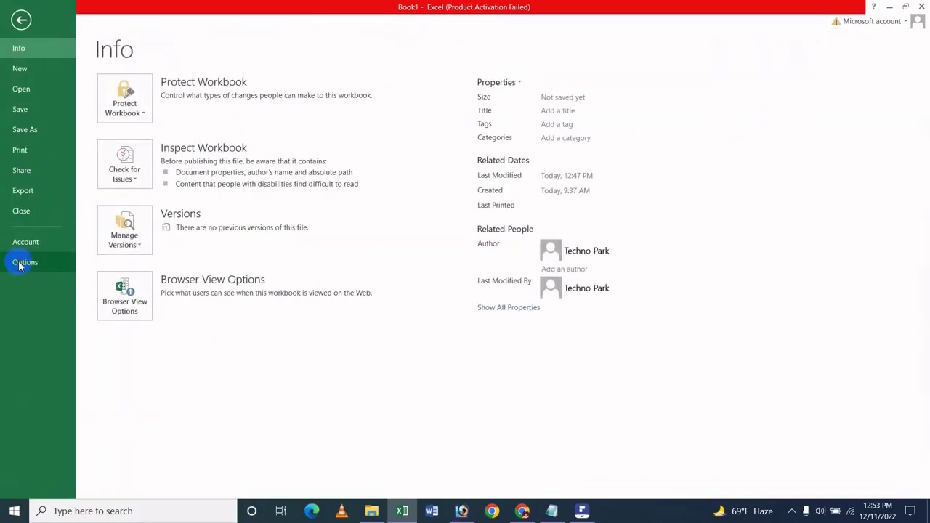
{"action": "left_click", "coordinate": [19, 265]}
{"action": "left_click", "coordinate": [274, 111]}
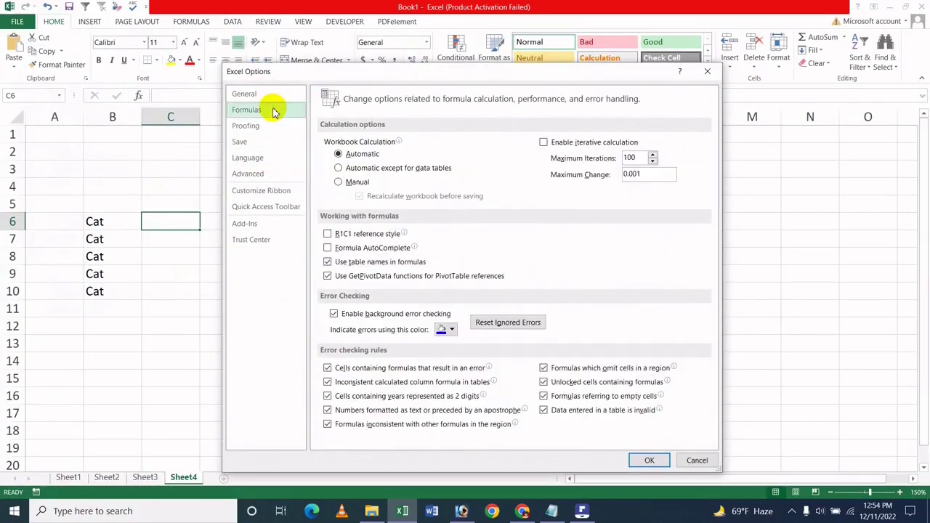
{"action": "left_click", "coordinate": [371, 248]}
{"action": "left_click", "coordinate": [650, 459]}
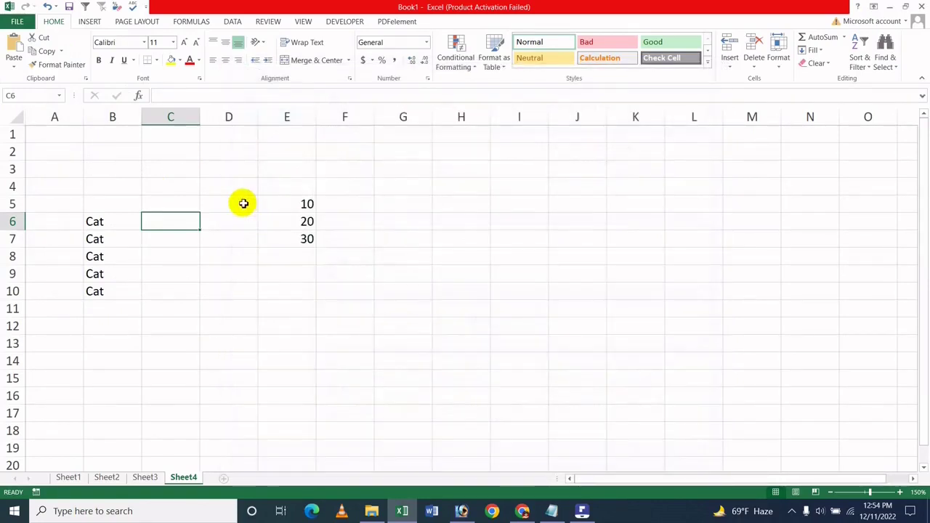
Test =Sum in cell D5 with Formula AutoComplete enabled, look over the suggested functions, and discard the entry
{"action": "left_click", "coordinate": [244, 203]}
{"action": "type", "text": "="}
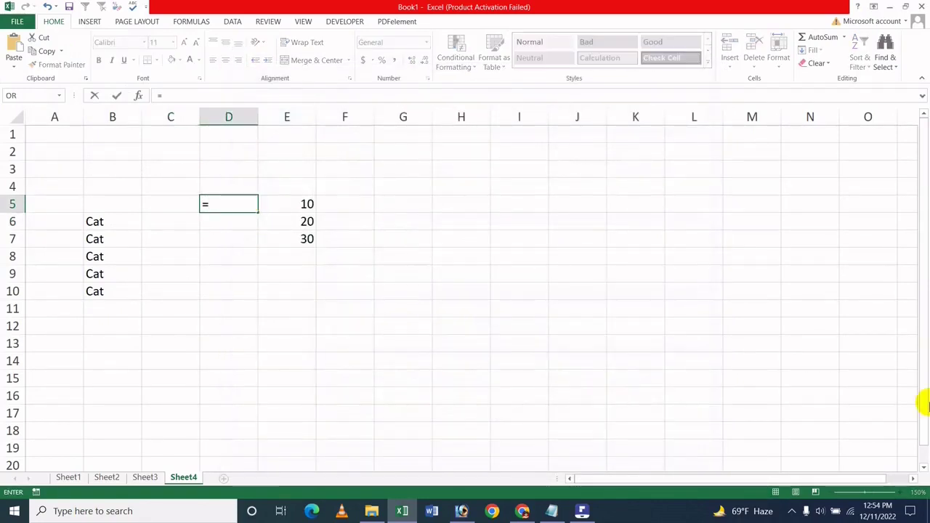
{"action": "type", "text": "Sum"}
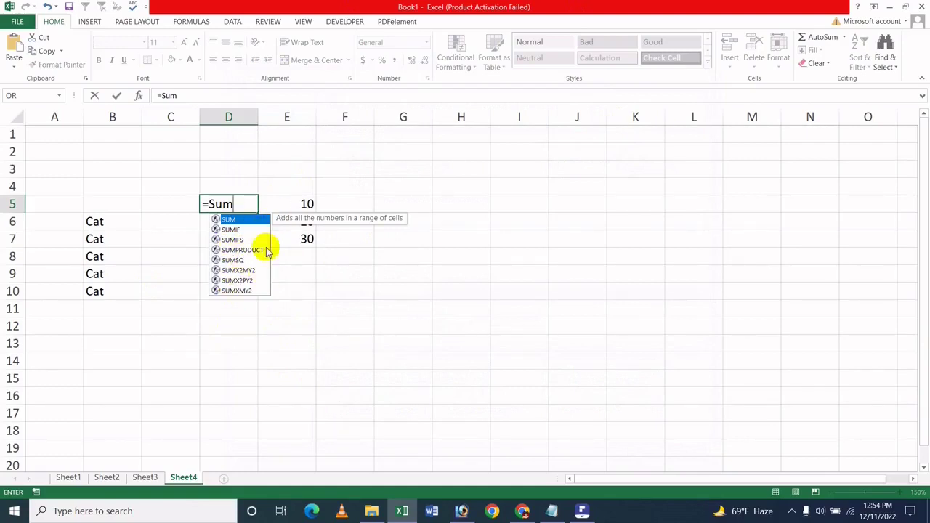
{"action": "key", "text": "BackSpace"}
{"action": "key", "text": "BackSpace"}
{"action": "key", "text": "BackSpace"}
{"action": "key", "text": "Escape"}
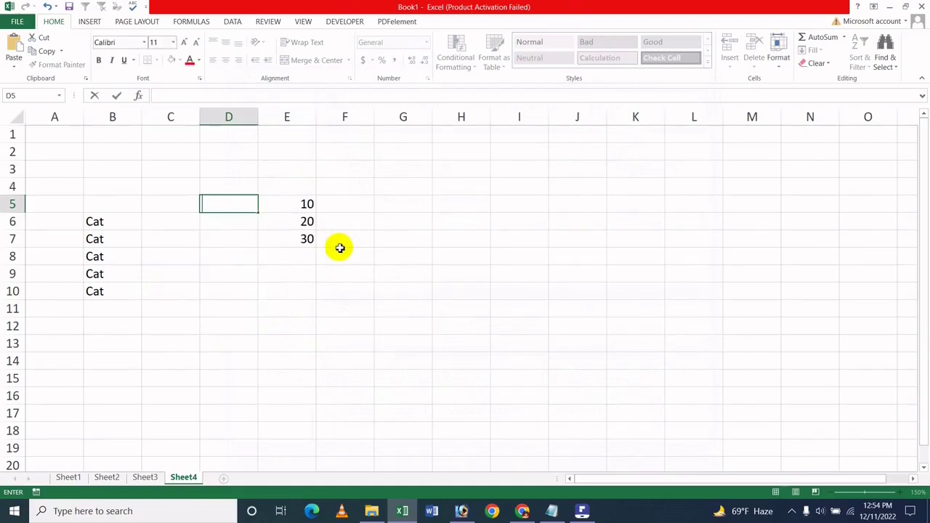
{"action": "left_click", "coordinate": [340, 248]}
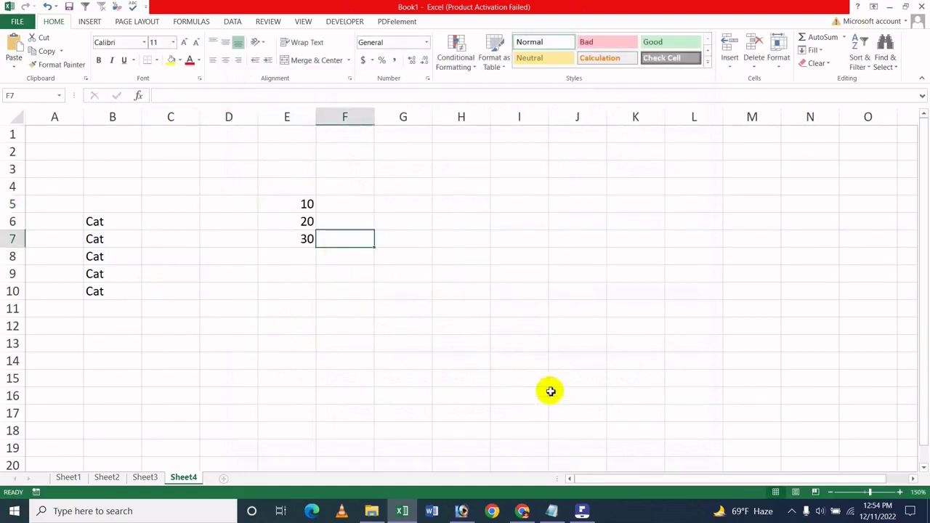
Switch to Wondershare PDFelement to show the PDF title page about Excel's AutoComplete feature
{"action": "left_click", "coordinate": [581, 510]}
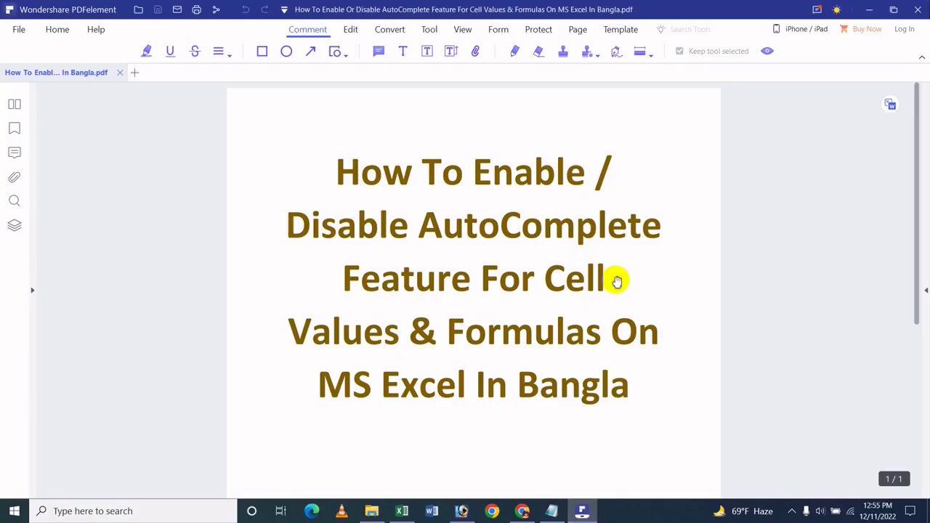